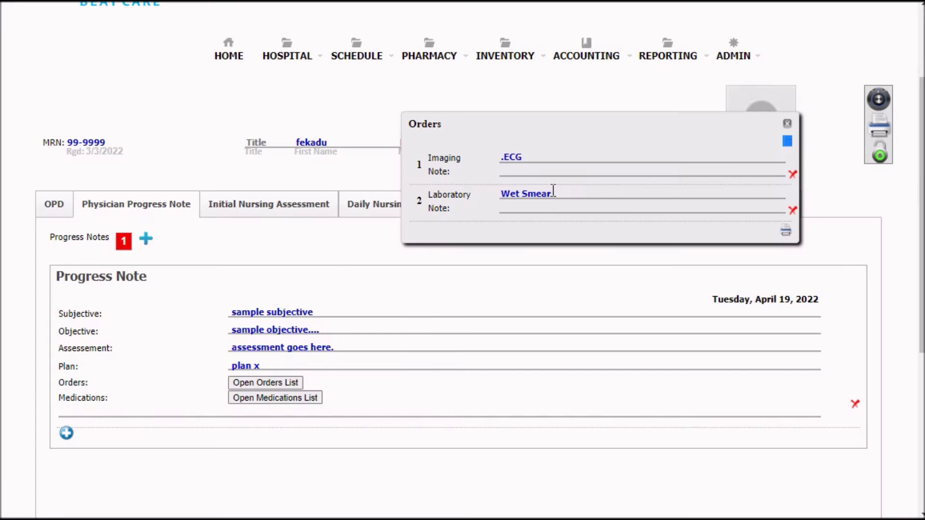
Review the ECG imaging and Wet Smear laboratory orders, then close the Orders list.
left_click(553, 191)
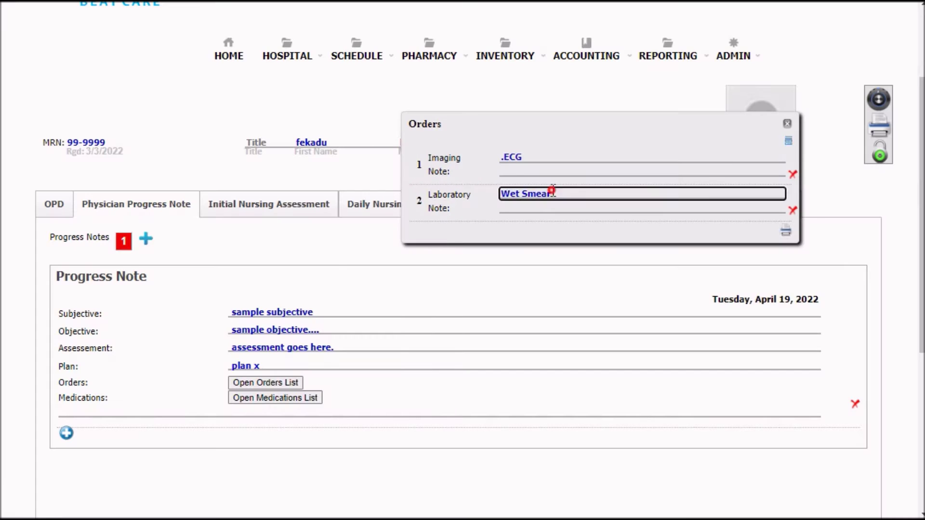
left_click(548, 157)
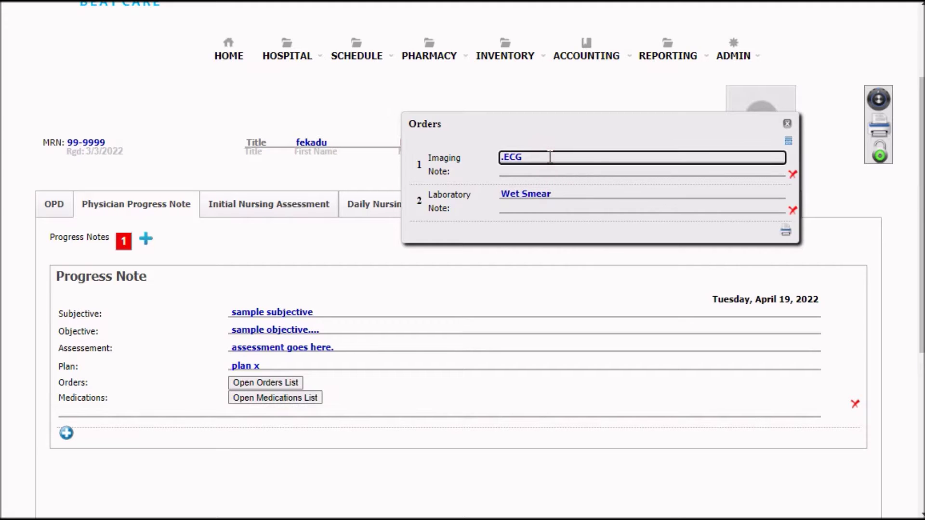
left_click(561, 191)
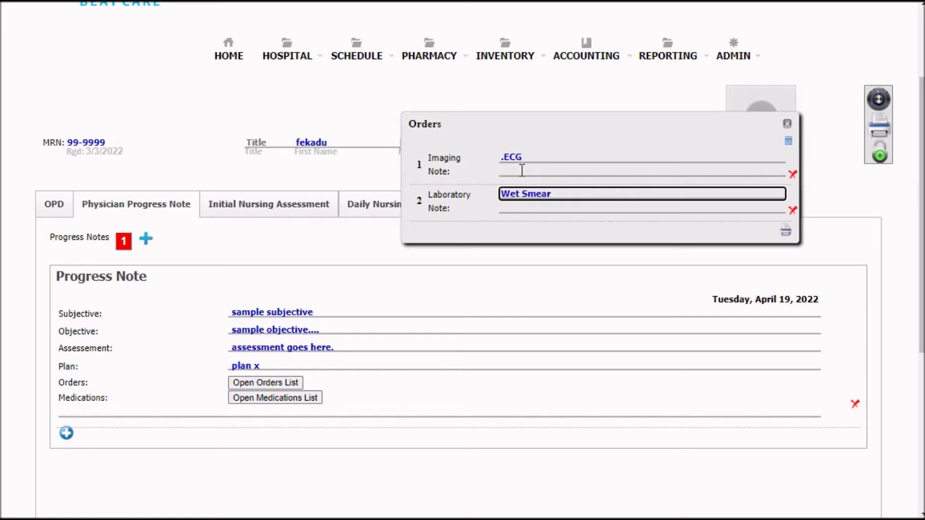
left_click(521, 170)
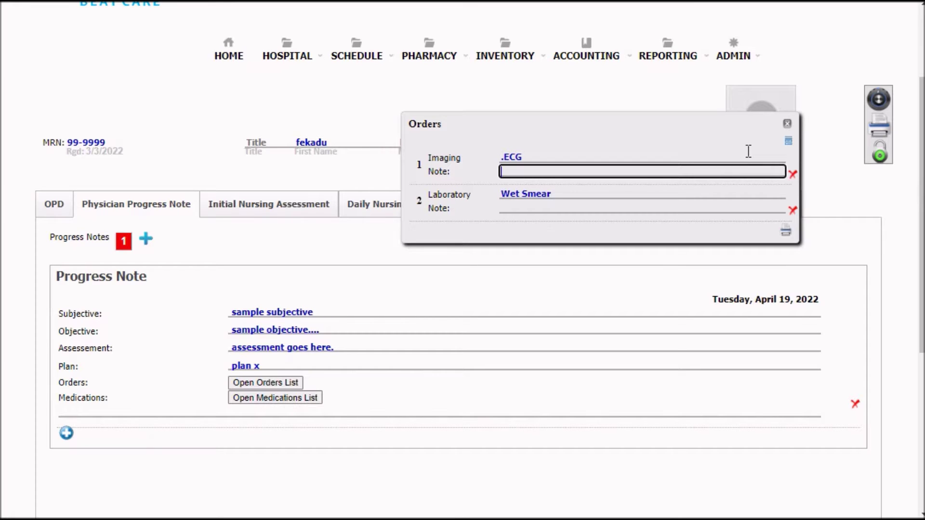
left_click(791, 212)
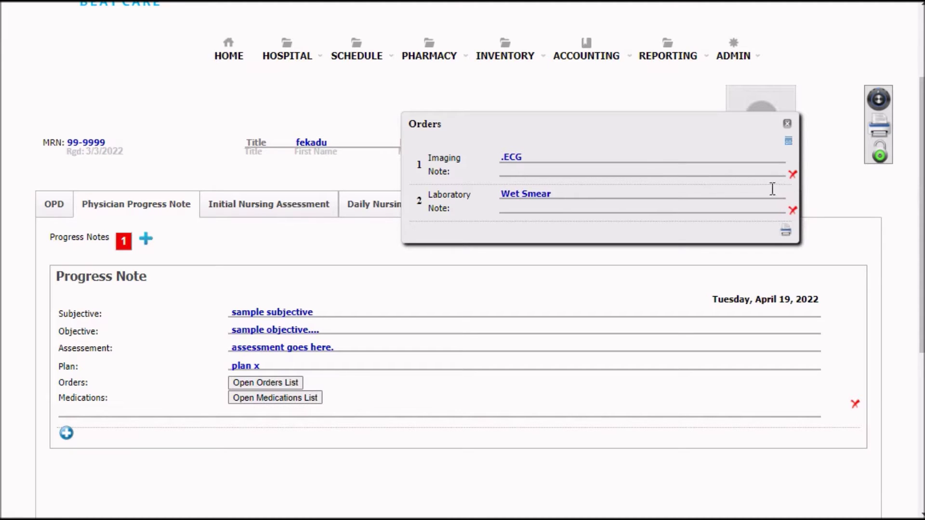
left_click(787, 124)
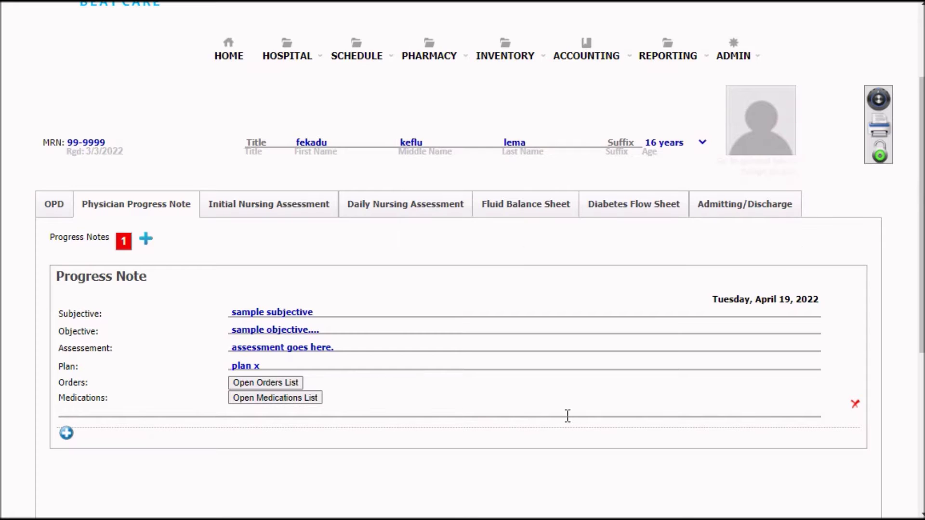
Open the progress note's medications list and add a blank Medications / Rx row.
left_click(302, 400)
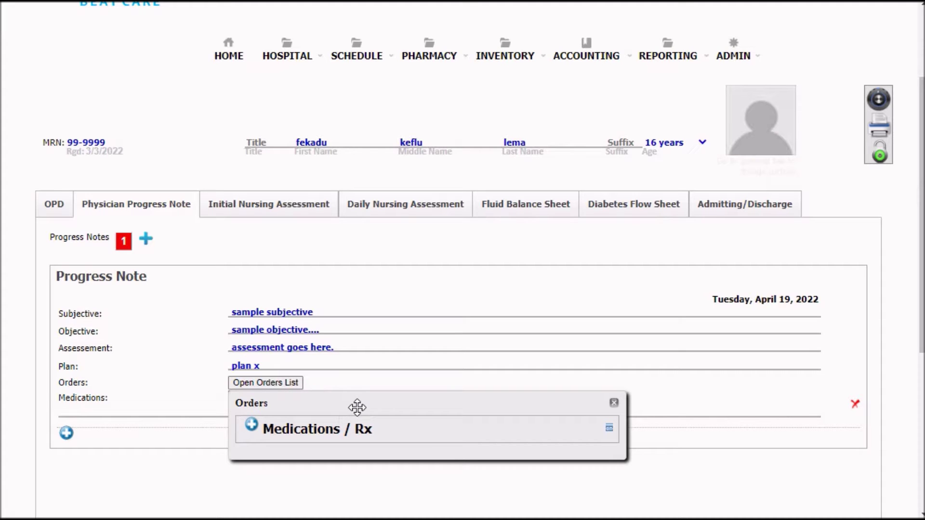
mouse_move(355, 404)
left_mouse_down()
mouse_move(466, 184)
mouse_move(453, 74)
left_mouse_up()
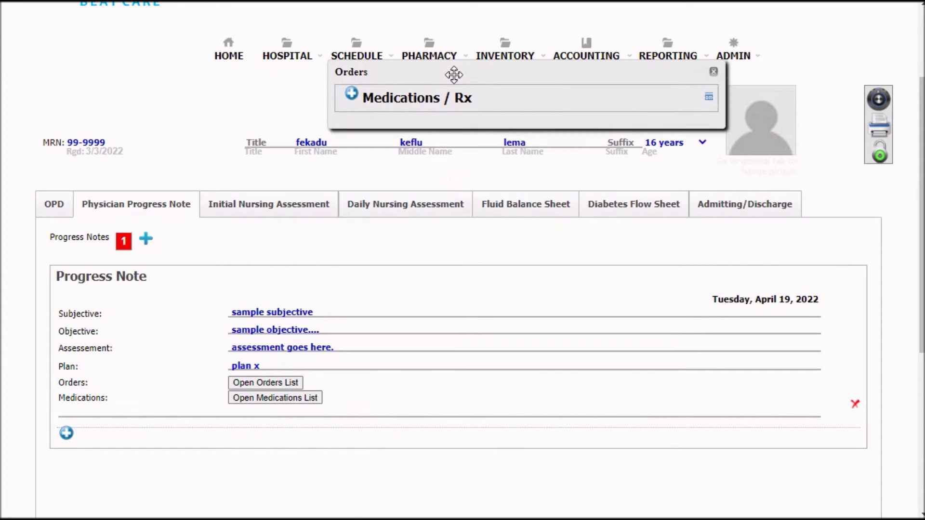
left_click(351, 94)
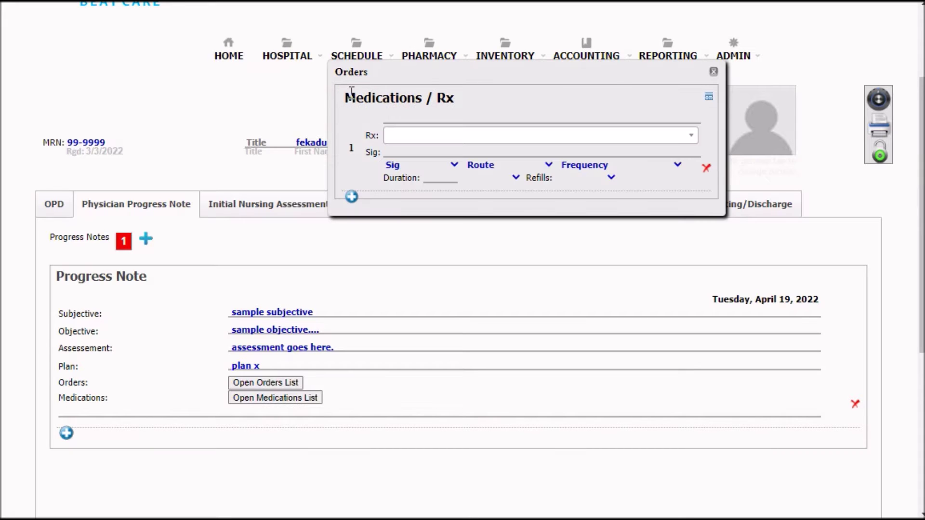
left_click(444, 130)
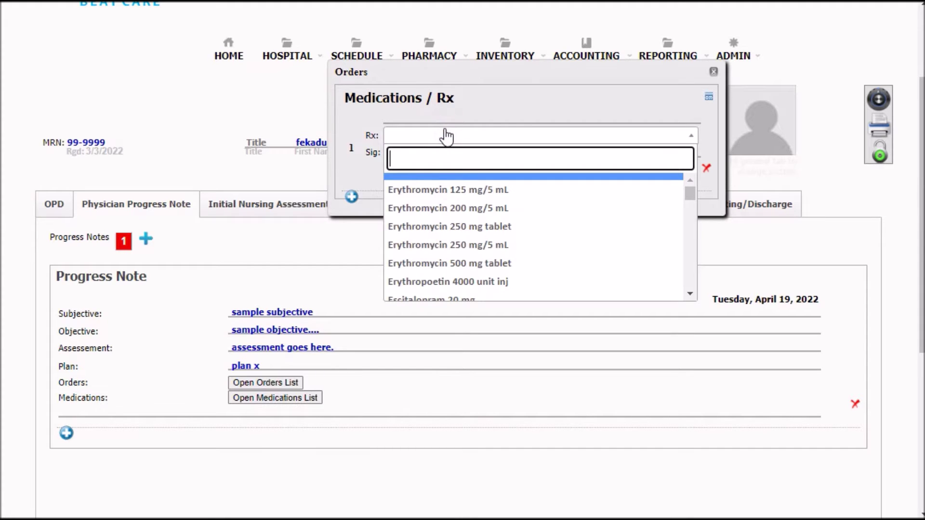
type("f")
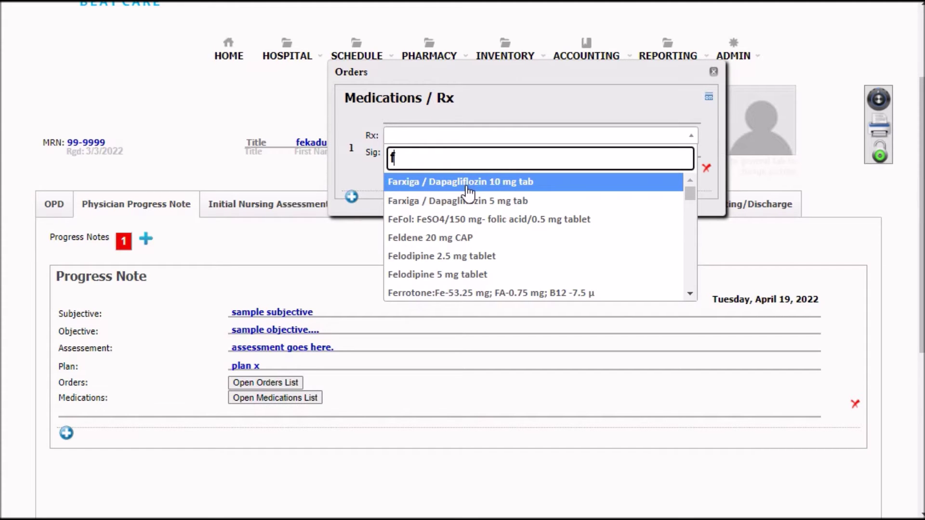
key("BackSpace")
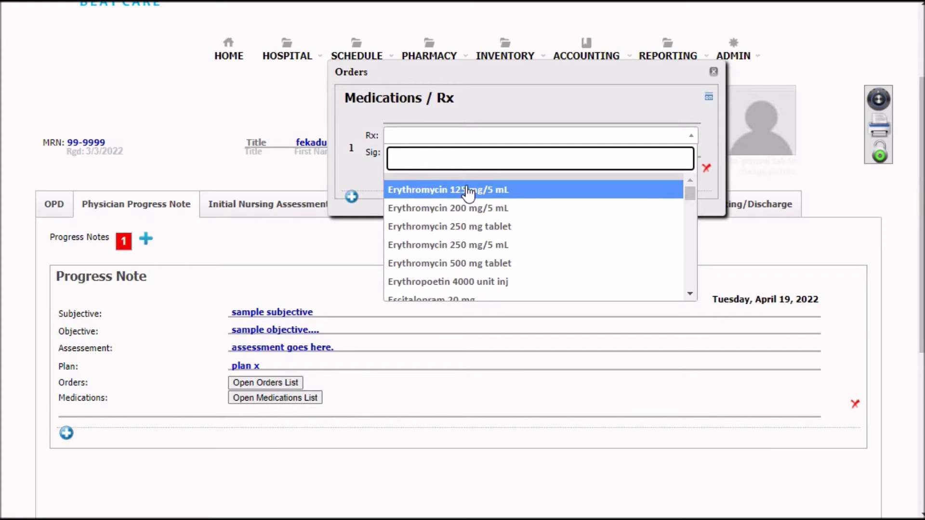
type("mox")
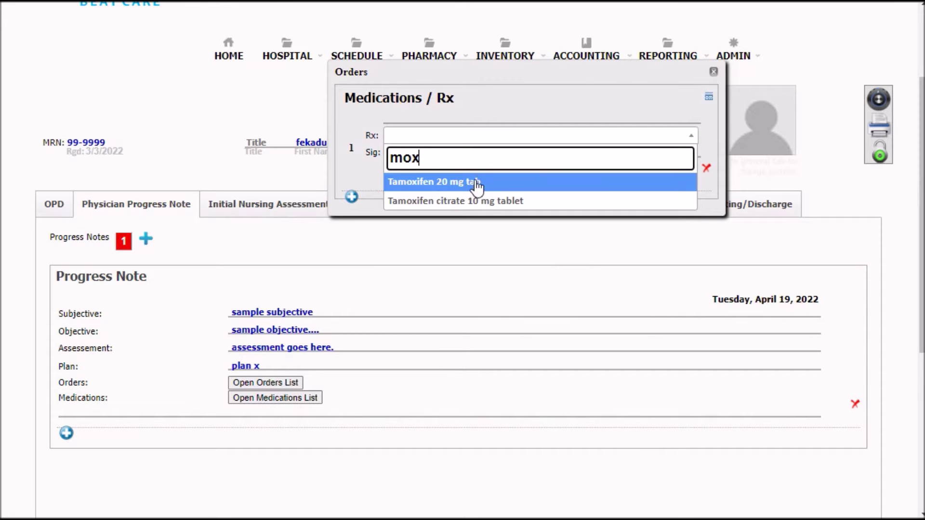
key("BackSpace")
key("BackSpace")
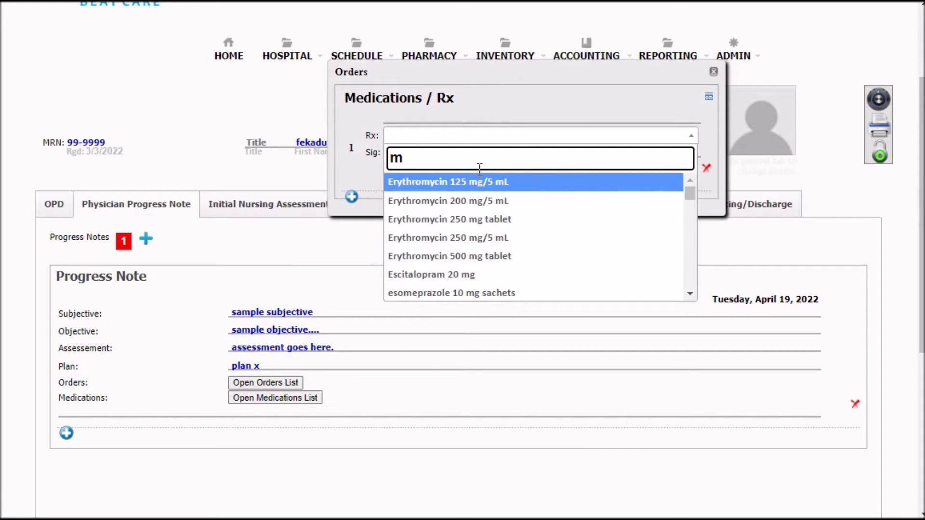
key("BackSpace")
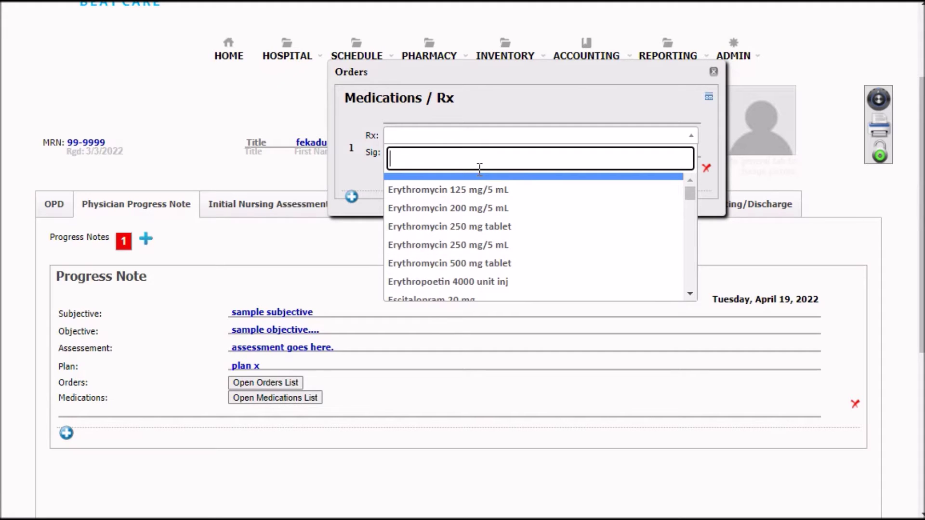
scroll(479, 169, "down", 1)
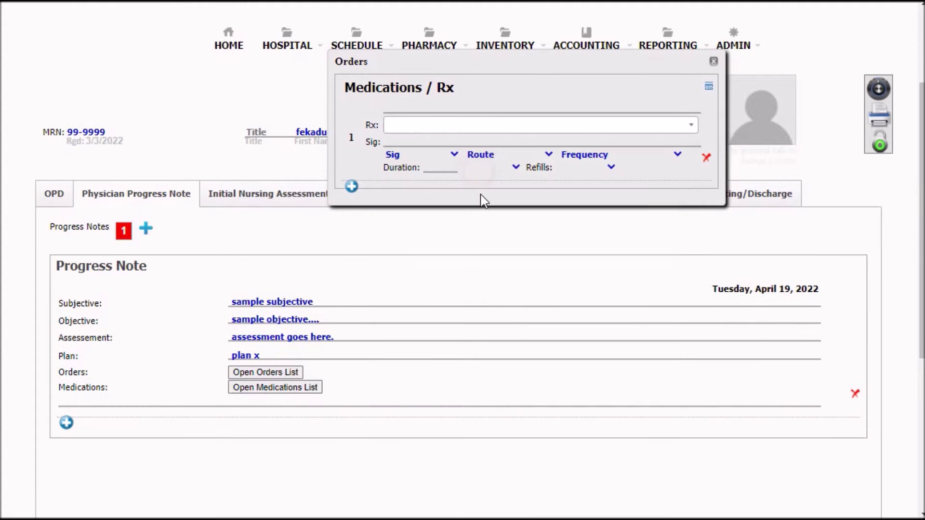
Filter the Rx drug list with 'le' and pick esomeprazole 20 mg.
left_click(505, 127)
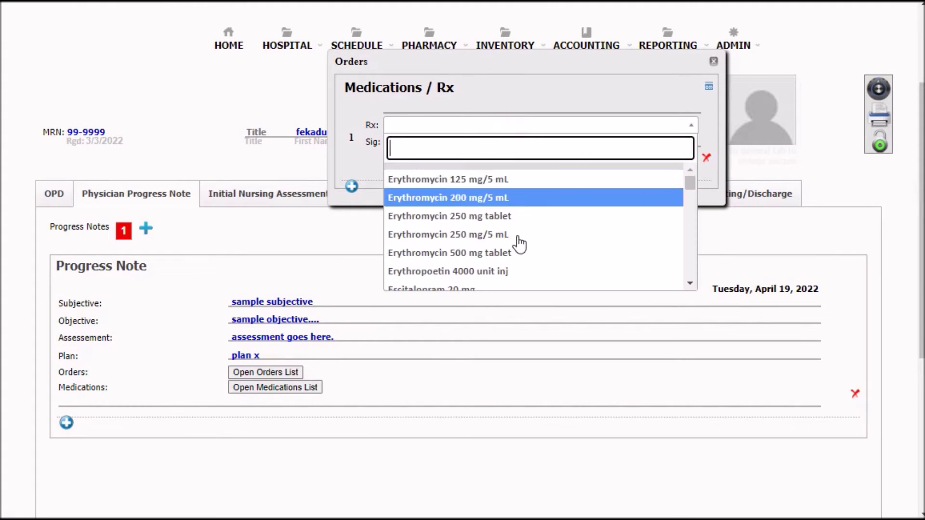
scroll(520, 244, "down", 5)
scroll(518, 243, "down", 5)
scroll(519, 243, "down", 5)
scroll(519, 236, "down", 5)
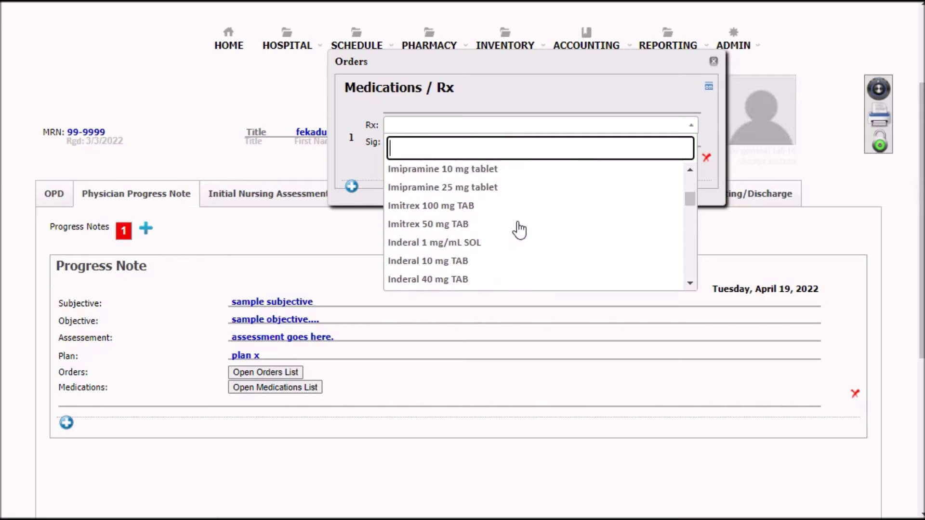
scroll(519, 230, "down", 3)
left_click(525, 153)
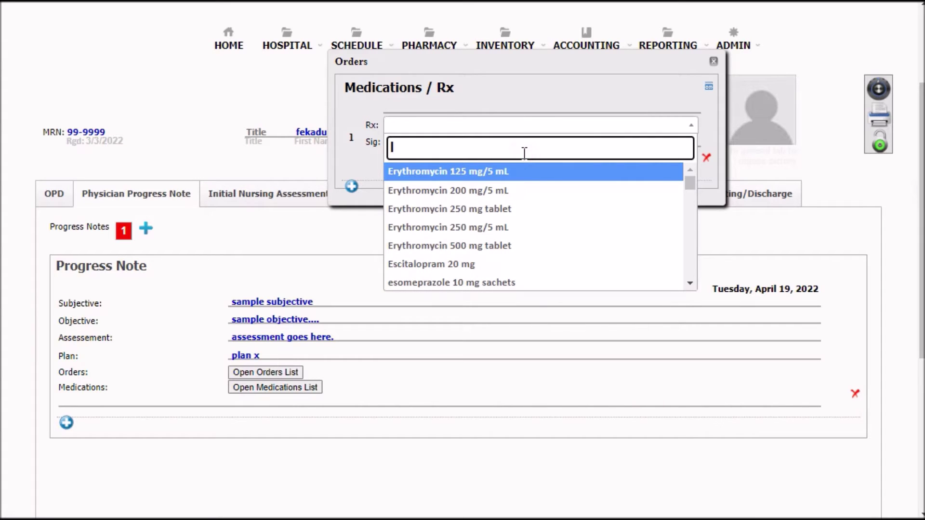
type("le")
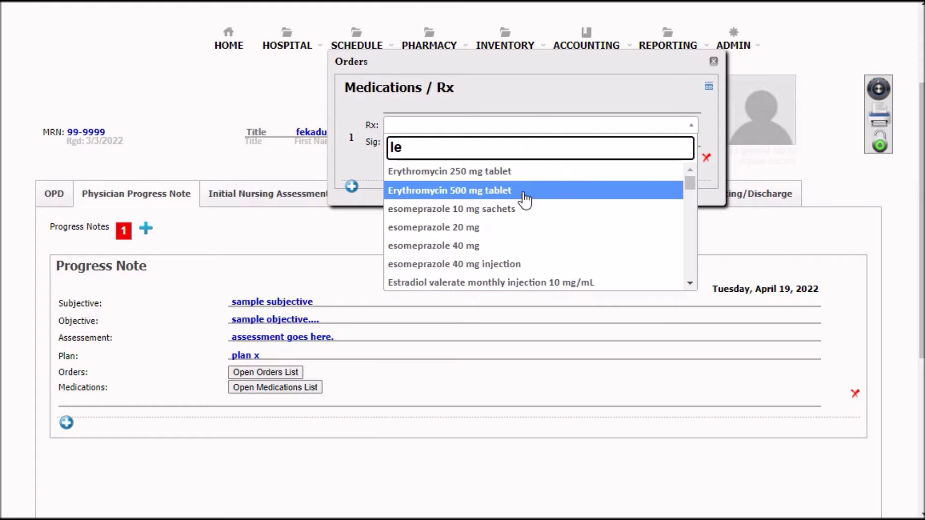
left_click(516, 230)
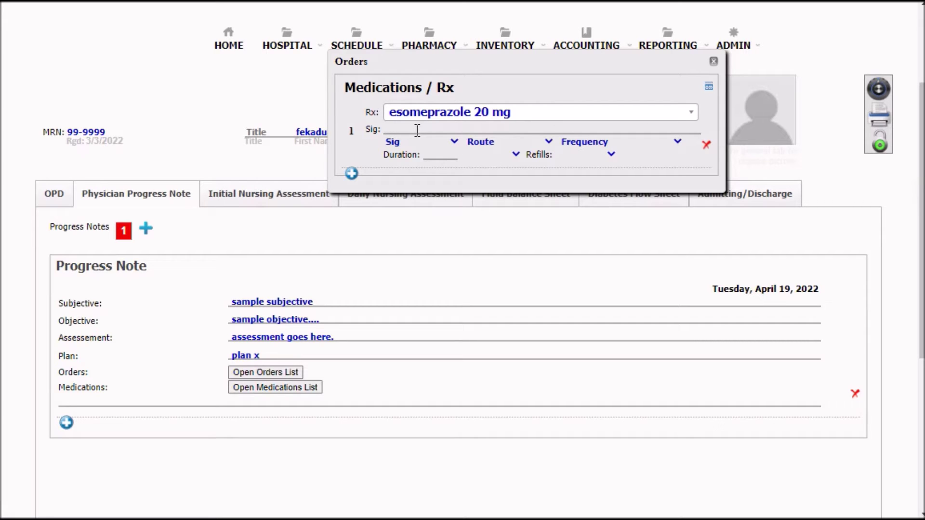
left_click(448, 144)
Open the Sig dose instruction dropdown and browse its options.
left_click(446, 143)
left_click(441, 154)
left_click(452, 136)
left_click(454, 145)
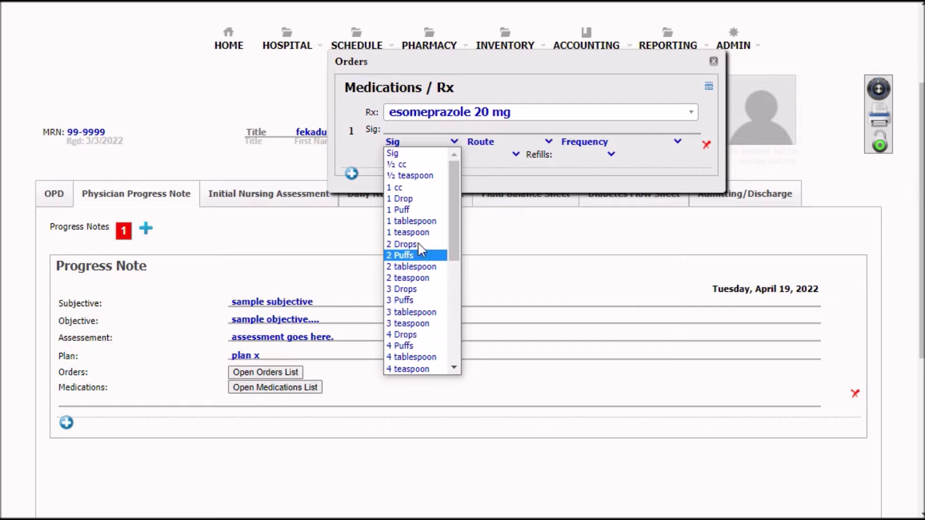
scroll(420, 251, "down", 1)
scroll(422, 245, "down", 5)
scroll(410, 258, "up", 1)
scroll(409, 259, "up", 1)
scroll(408, 259, "up", 1)
scroll(408, 258, "up", 2)
scroll(409, 259, "up", 1)
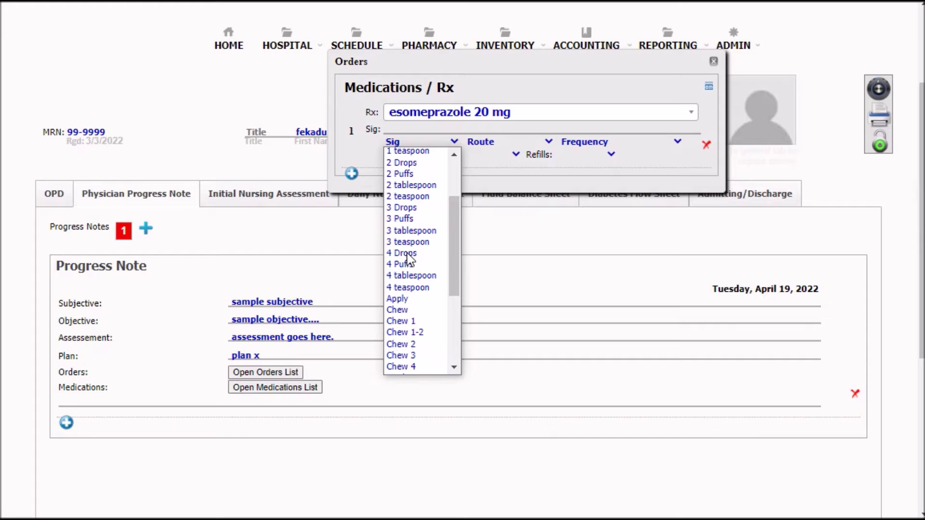
scroll(409, 259, "up", 1)
scroll(409, 258, "up", 1)
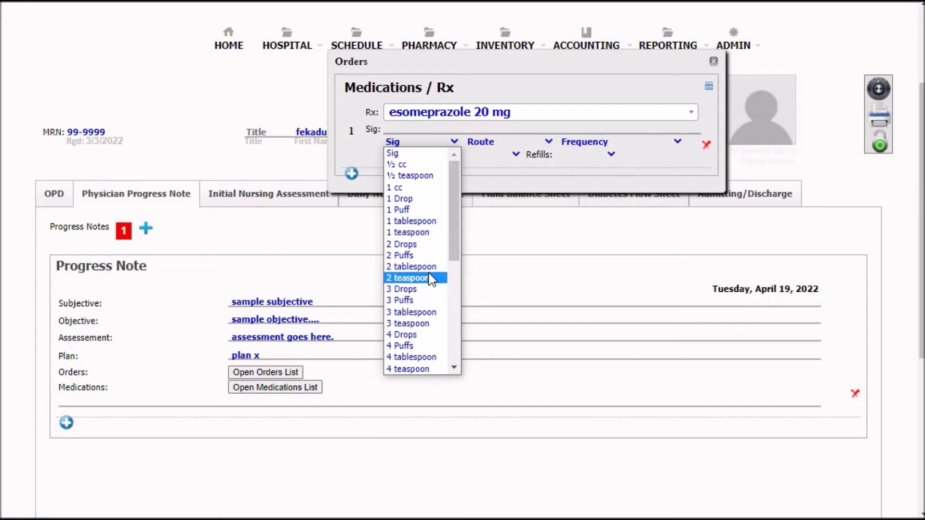
Choose 'Take 1' as the esomeprazole dose instruction.
scroll(431, 279, "down", 2)
scroll(431, 279, "down", 1)
scroll(431, 279, "down", 1)
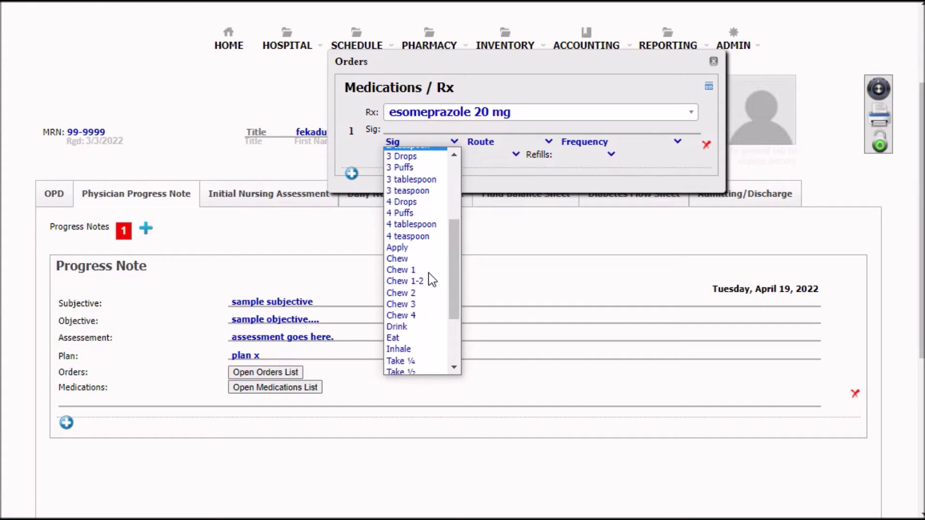
scroll(415, 212, "down", 1)
scroll(415, 212, "down", 1)
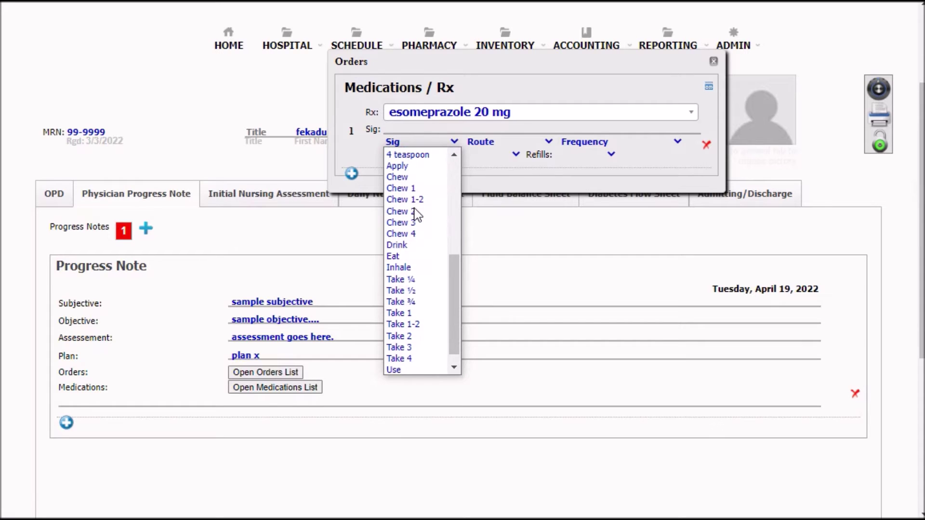
scroll(415, 213, "down", 1)
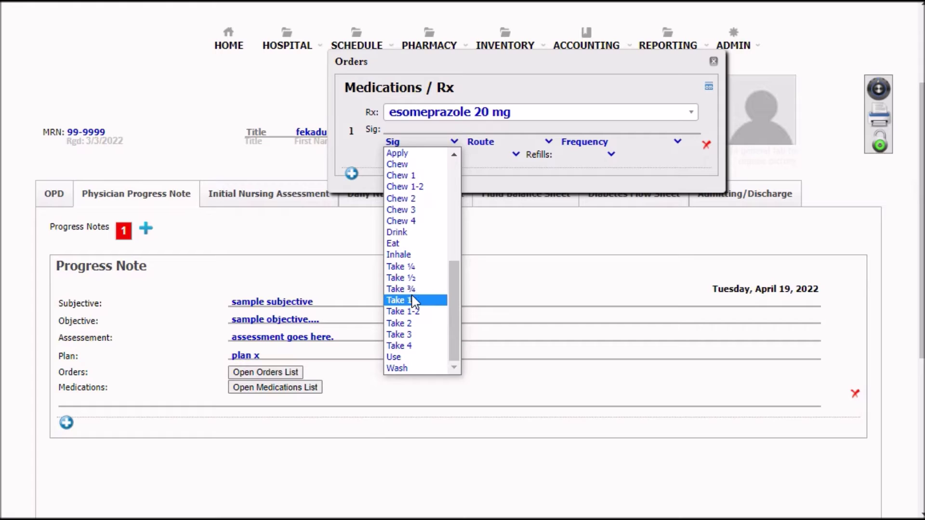
left_click(414, 300)
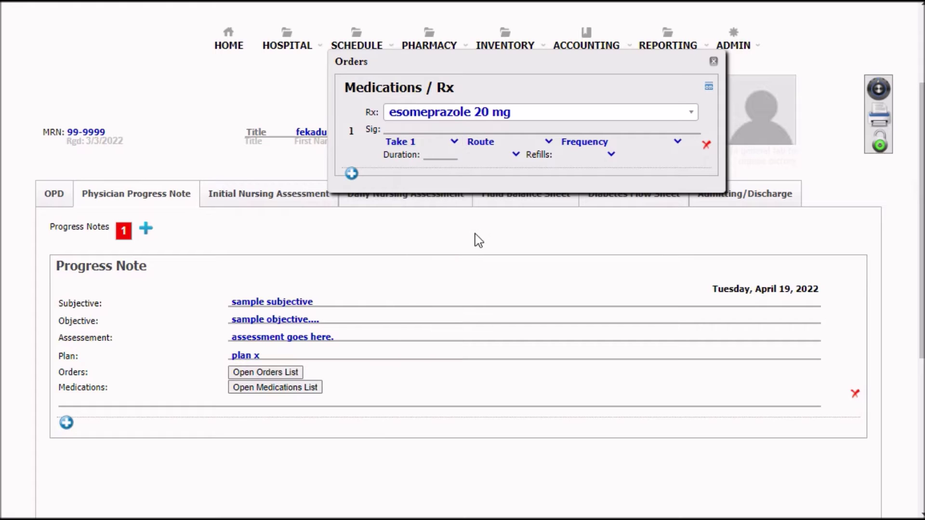
left_click(537, 143)
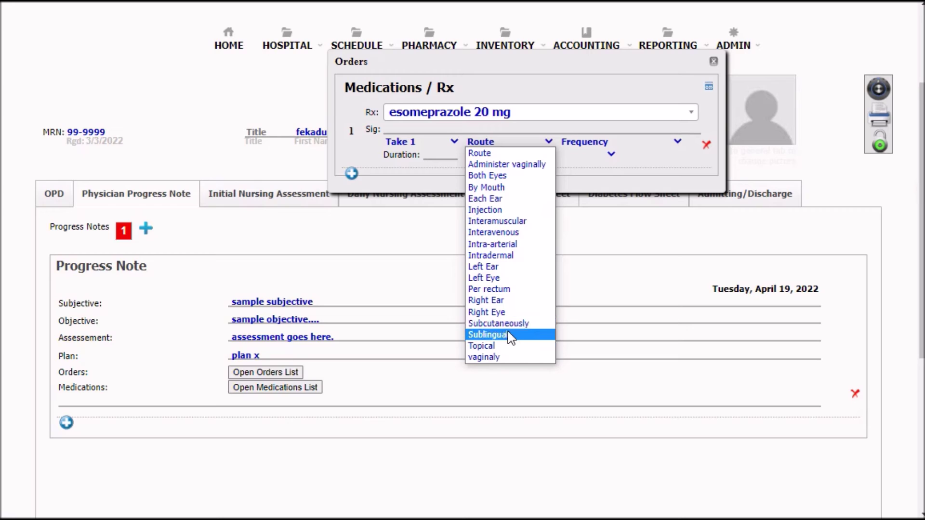
Set the route to Topical and the frequency to 3 times a week.
left_click(511, 347)
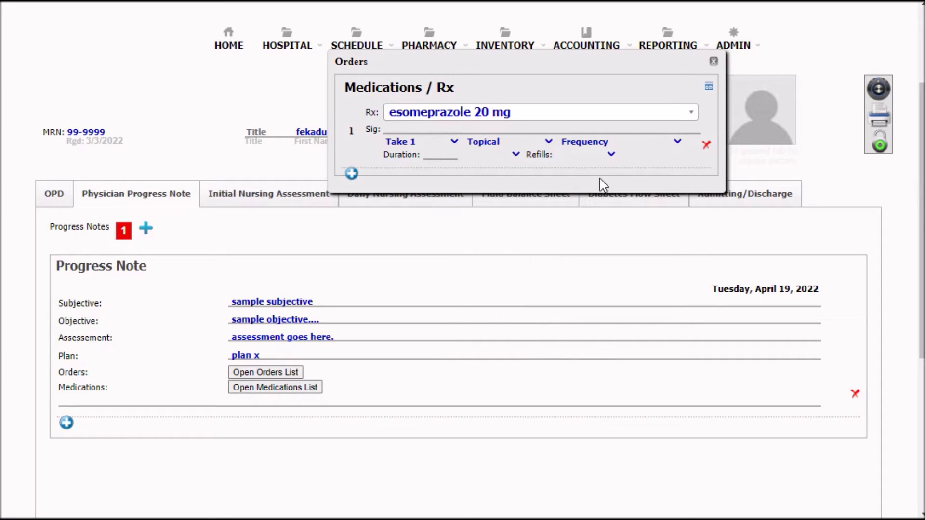
left_click(620, 140)
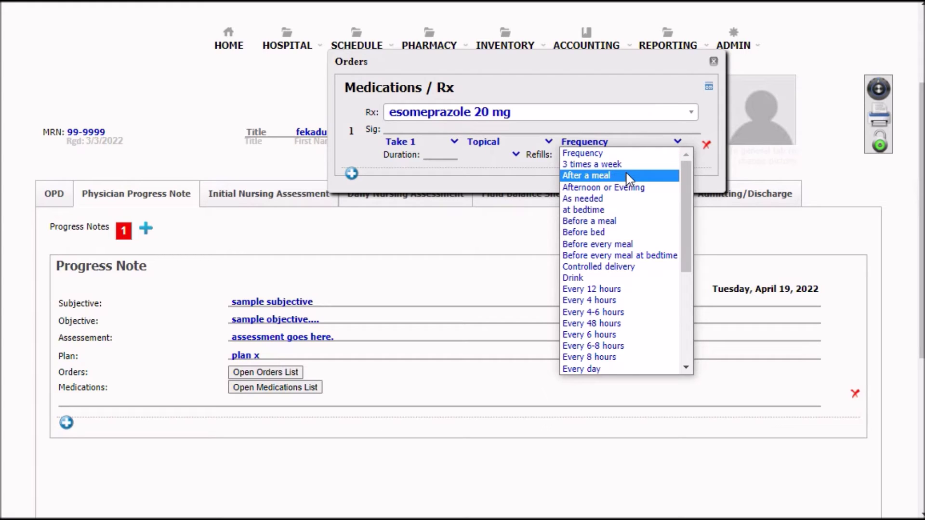
key("Up")
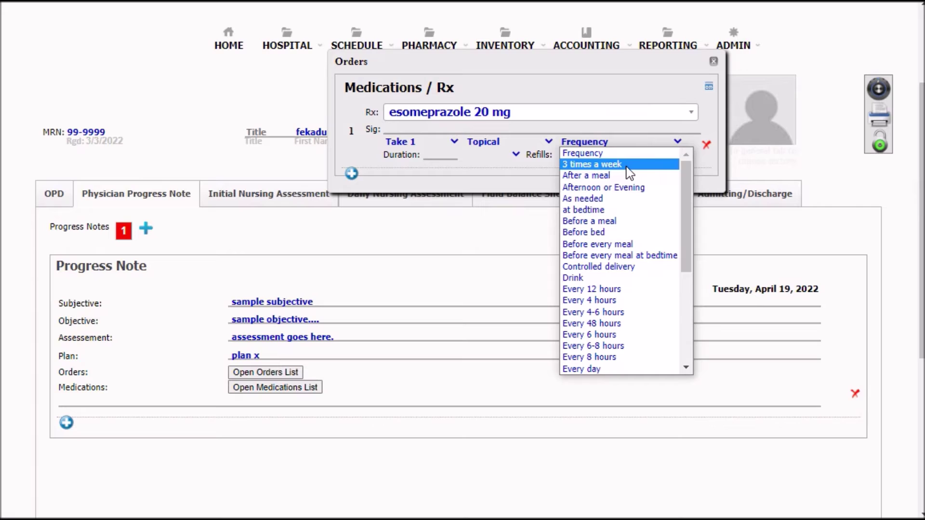
key("Return")
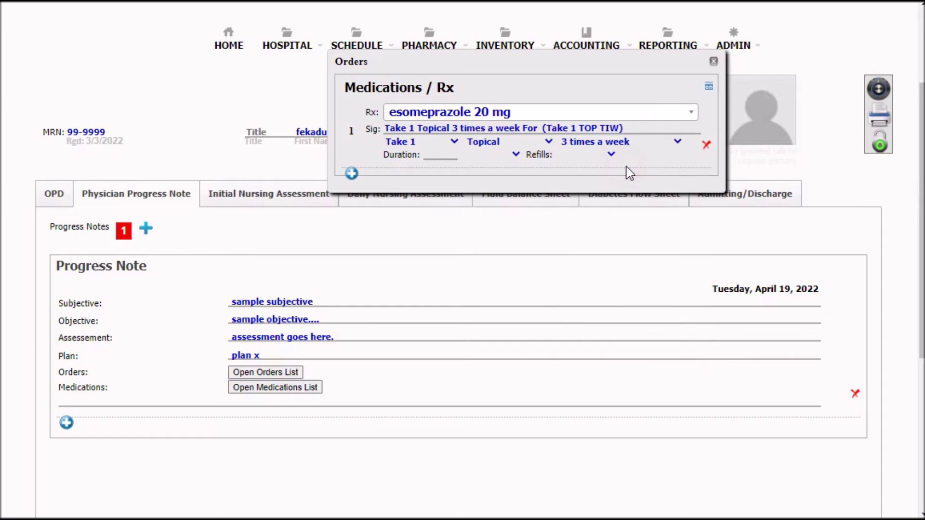
Enter a duration of 1 and bring up the Day/Week/Month/Year unit choices.
left_click(449, 155)
type("1")
left_click(495, 155)
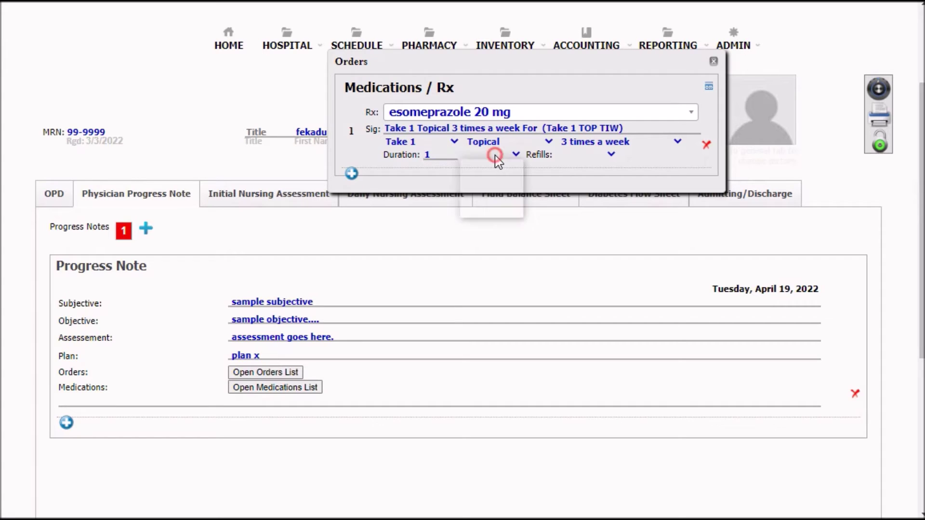
left_click(495, 155)
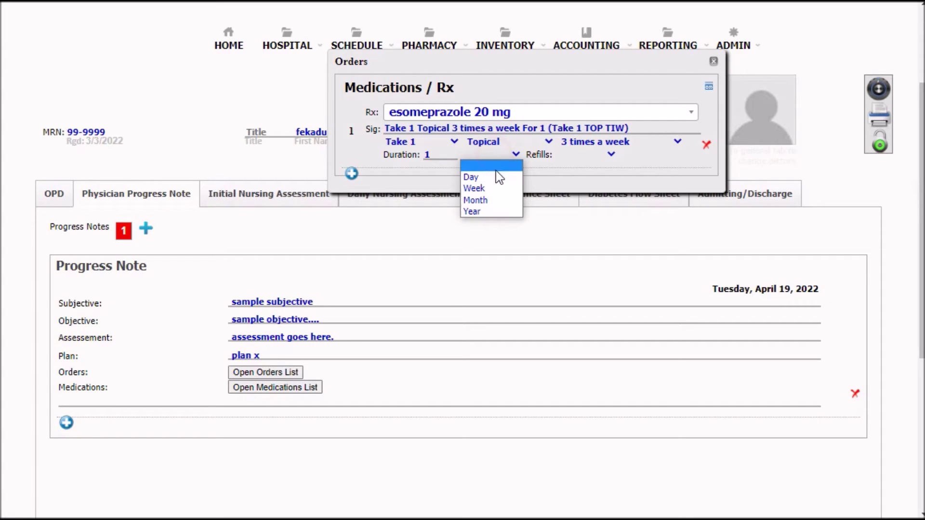